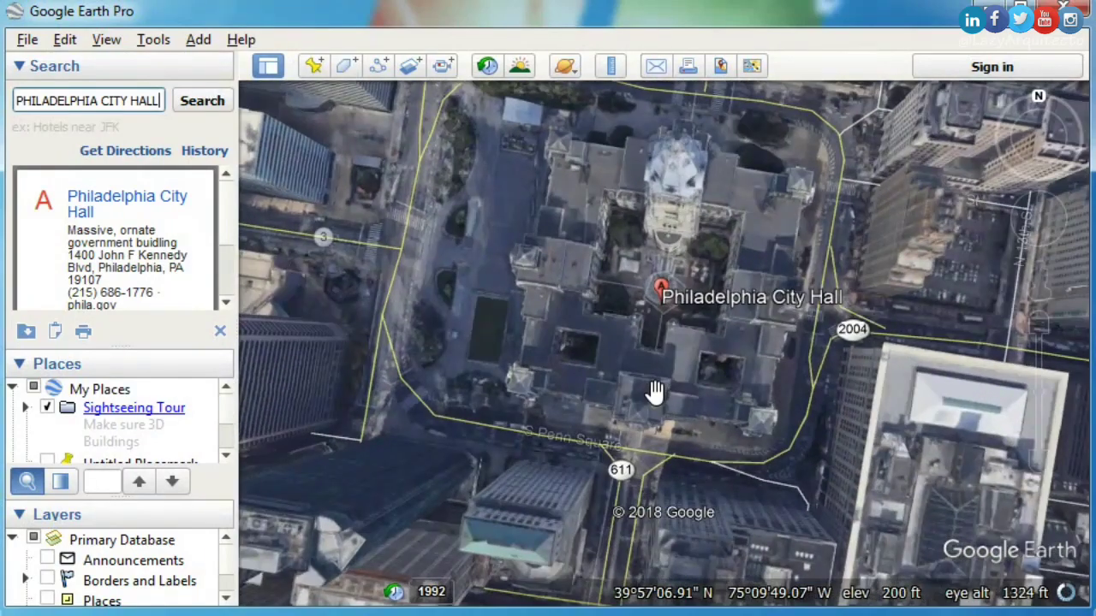
# Step: Draw a four-corner polygon around the cleared construction lot northwest of Philadelphia City Hall, beside the 3029 road marker
pyautogui.moveTo(654, 391); pyautogui.dragTo(857, 371)
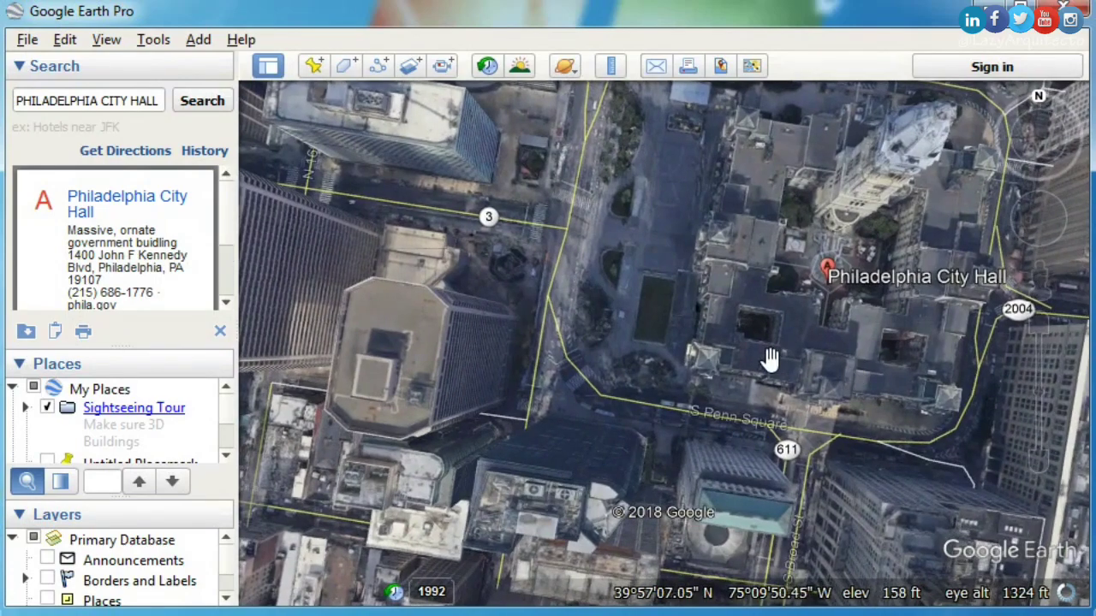
pyautogui.keyDown('ctrl'); pyautogui.moveTo(770, 359); pyautogui.dragTo(1000, 385); pyautogui.keyUp('ctrl')
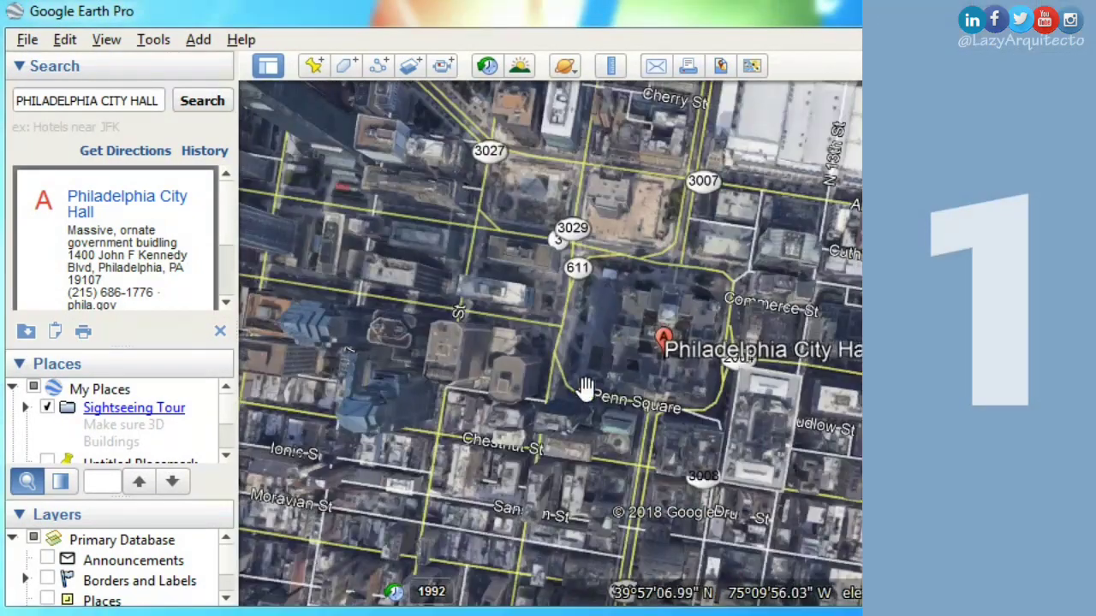
pyautogui.scroll(4, 670, 398)
pyautogui.moveTo(489, 120); pyautogui.dragTo(549, 265)
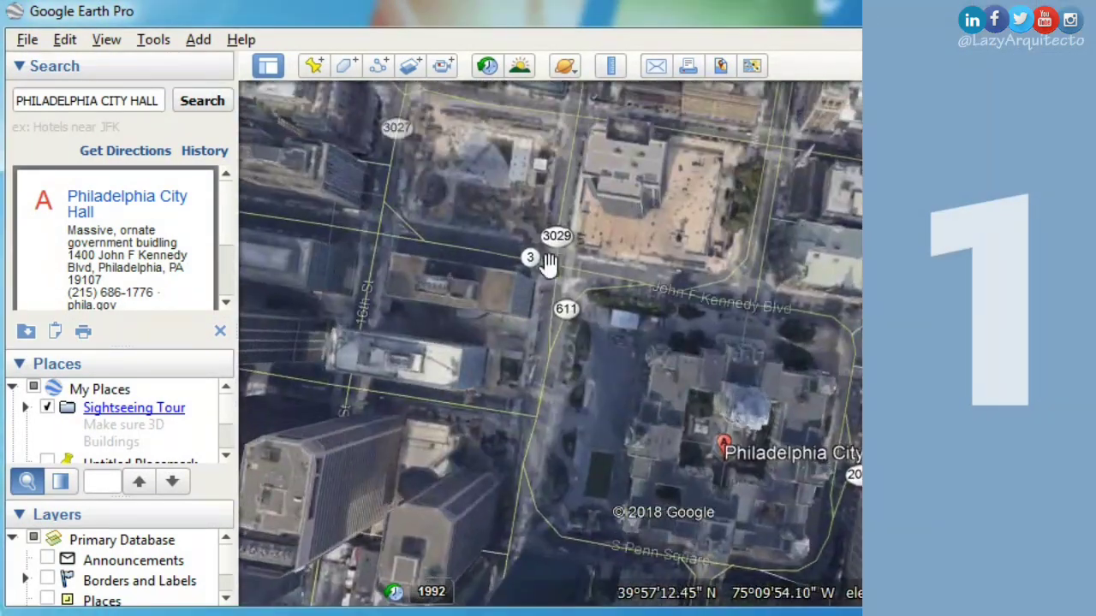
pyautogui.scroll(4, 479, 185)
pyautogui.moveTo(639, 285); pyautogui.dragTo(655, 382)
pyautogui.scroll(1, 495, 356)
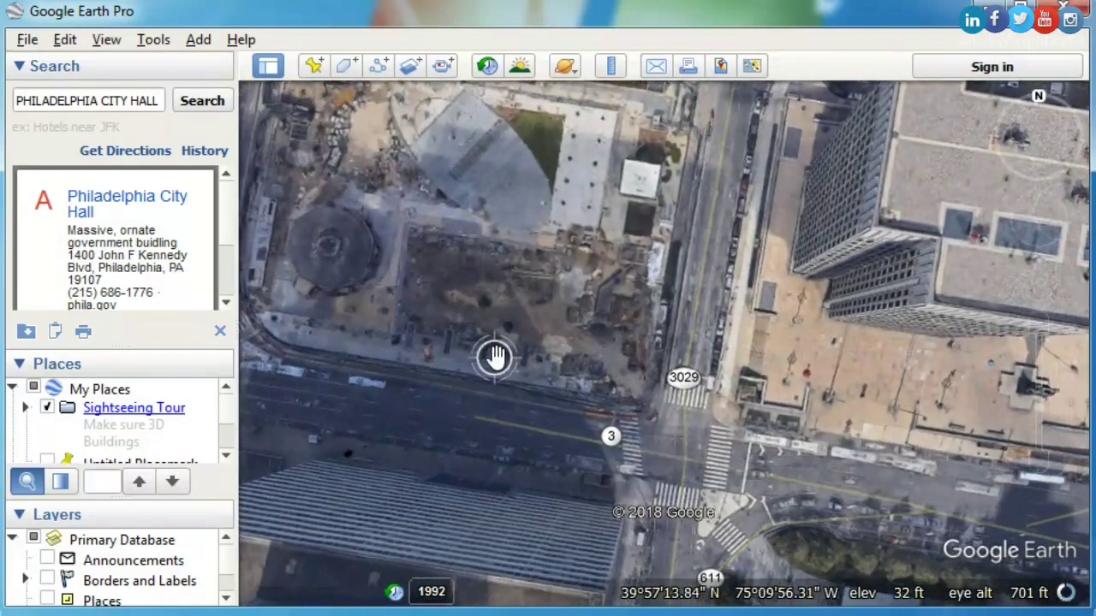
pyautogui.click(153, 39)
pyautogui.moveTo(198, 39)
pyautogui.click(225, 146)
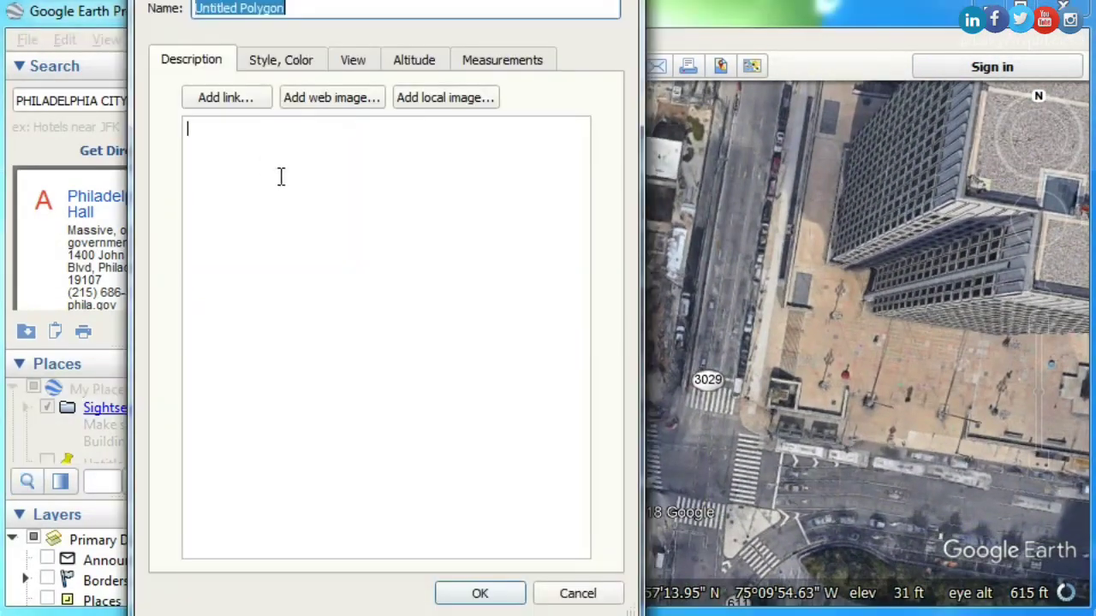
pyautogui.moveTo(454, 0); pyautogui.dragTo(904, 435)
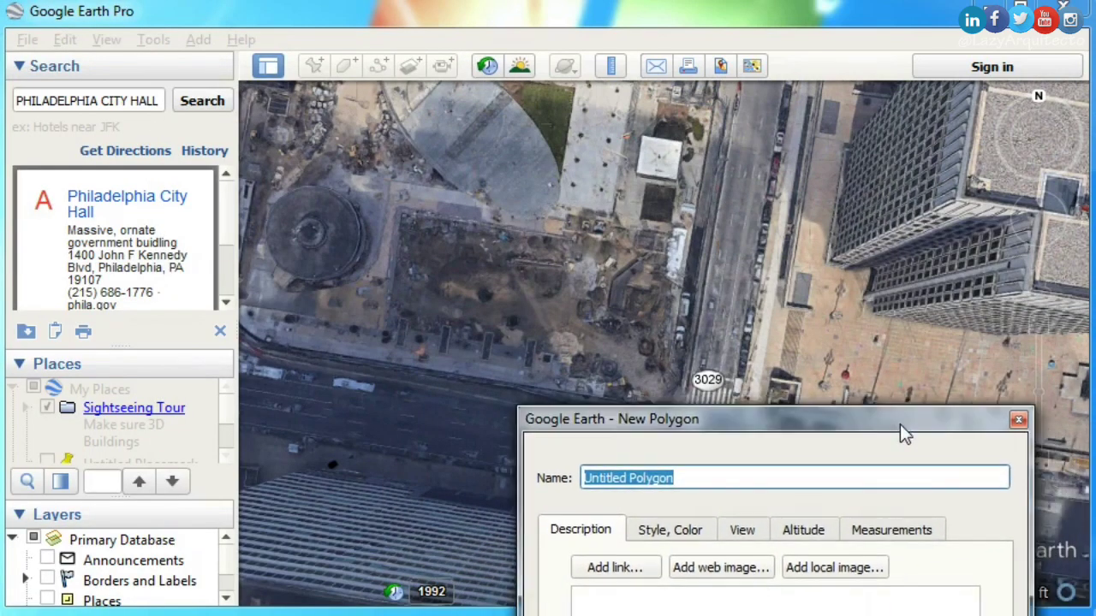
pyautogui.click(398, 210)
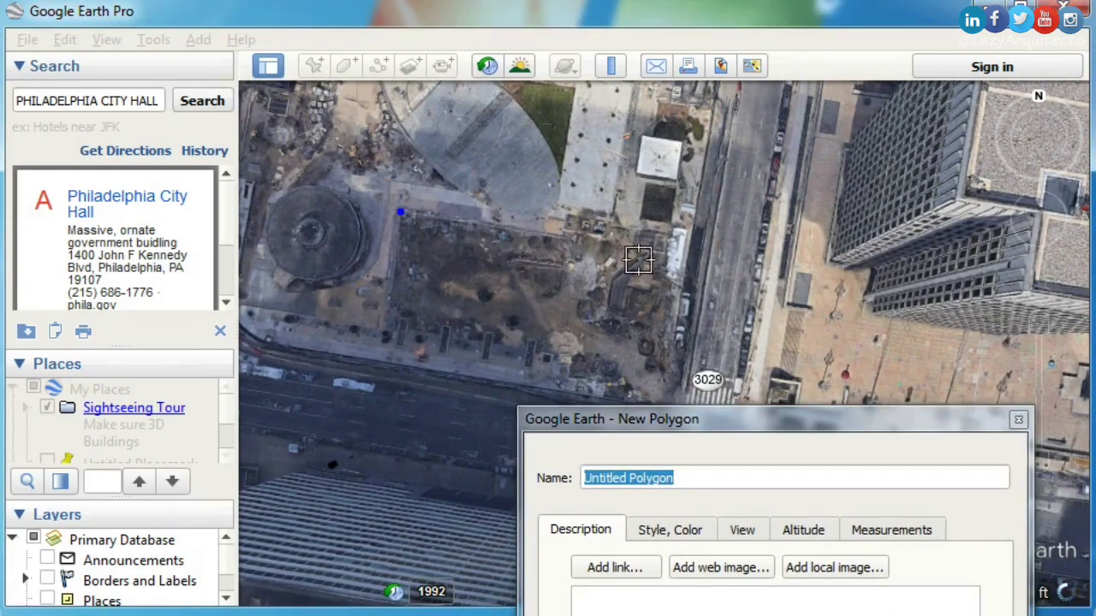
pyautogui.click(656, 373)
pyautogui.click(384, 333)
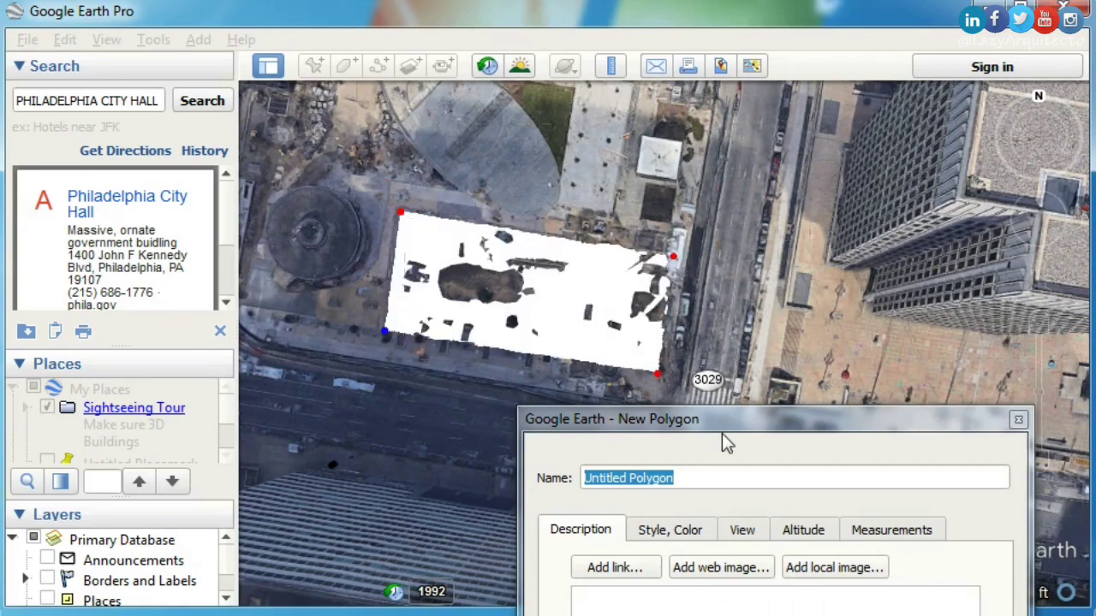
# Step: Set the polygon's altitude to 30 m relative to ground and extend its sides to the ground
pyautogui.moveTo(663, 420); pyautogui.dragTo(153, 28)
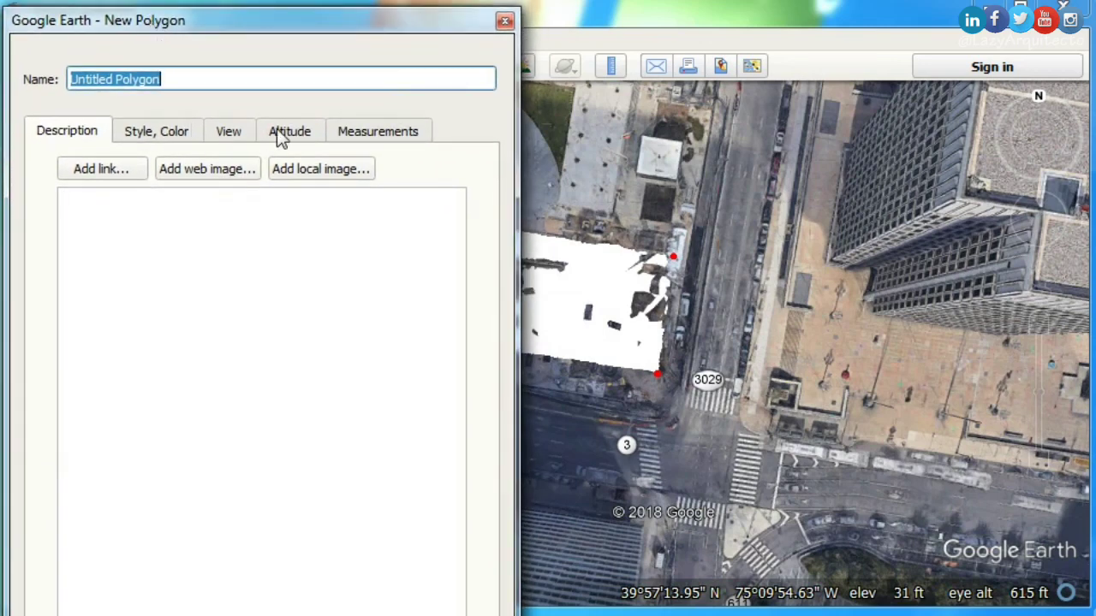
pyautogui.click(289, 133)
pyautogui.click(433, 188)
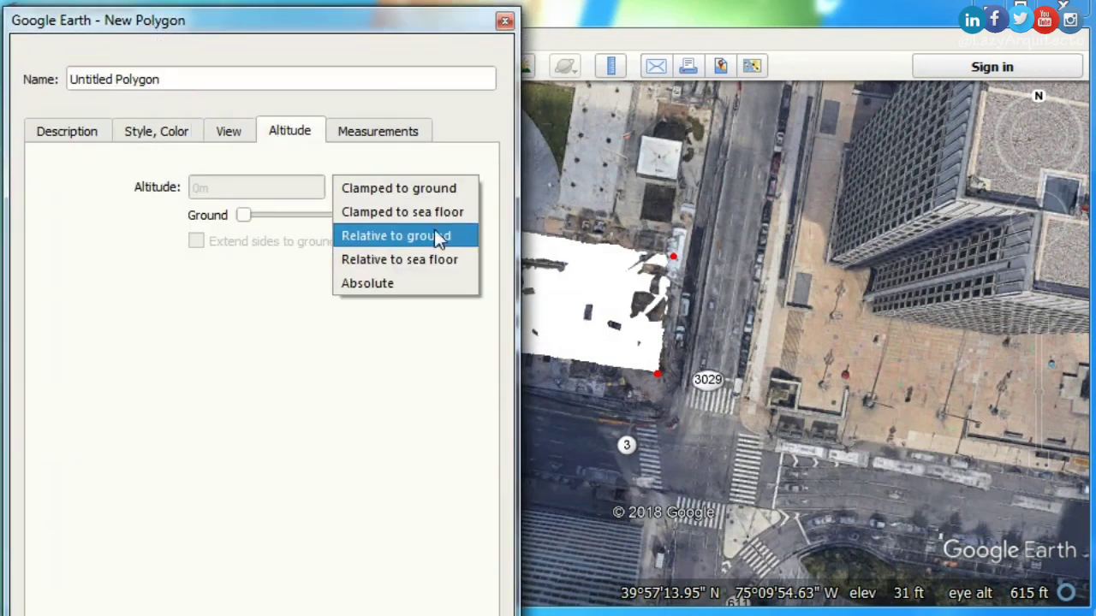
pyautogui.click(434, 234)
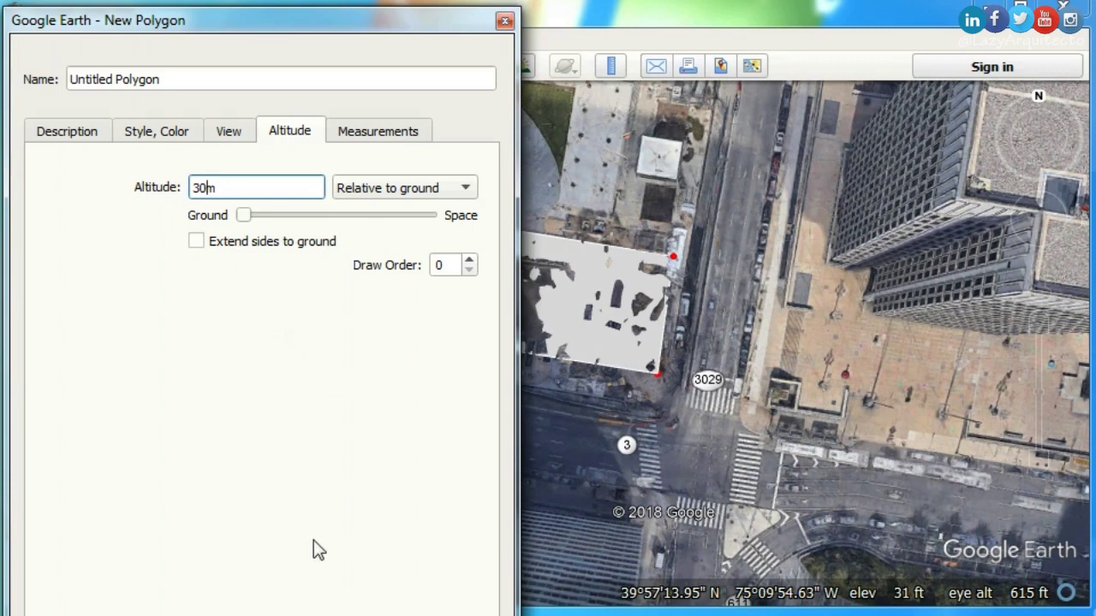
pyautogui.click(197, 242)
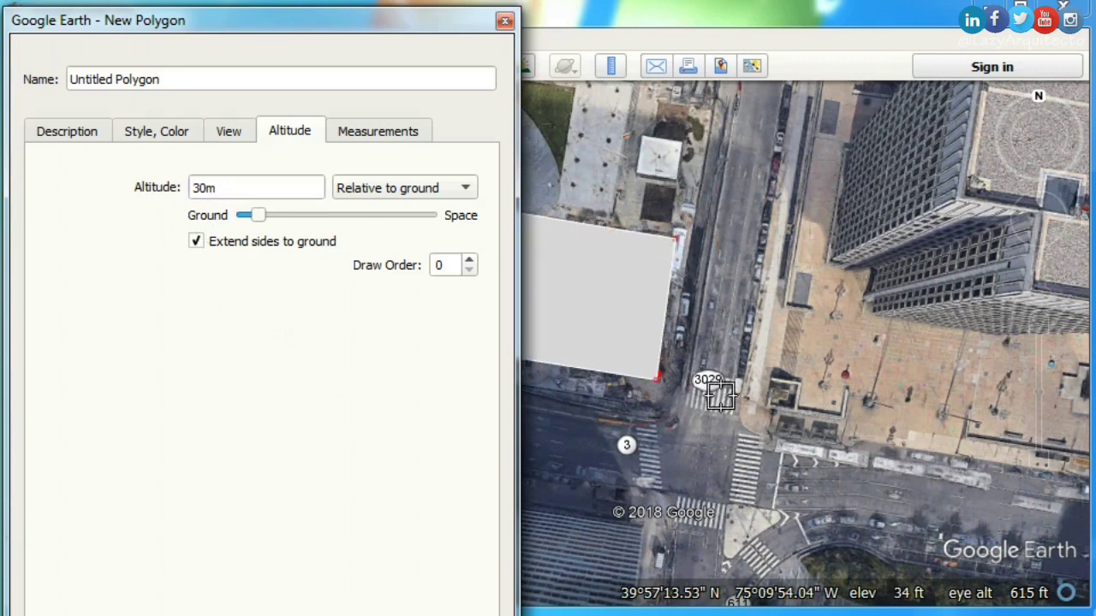
pyautogui.click(376, 614)
# Step: Save a tilted 3D view of the block among the surrounding buildings as a 1280x720 JPEG image named MY MODEL
pyautogui.moveTo(585, 432)
pyautogui.mouseDown(button='middle')
pyautogui.moveTo(560, 387)
pyautogui.moveTo(580, 480)
pyautogui.moveTo(591, 467)
pyautogui.moveTo(556, 499)
pyautogui.moveTo(565, 518)
pyautogui.mouseUp(button='middle')
pyautogui.moveTo(628, 368)
pyautogui.mouseDown(button='middle')
pyautogui.moveTo(609, 486)
pyautogui.moveTo(614, 386)
pyautogui.moveTo(594, 440)
pyautogui.moveTo(554, 421)
pyautogui.moveTo(524, 445)
pyautogui.moveTo(620, 459)
pyautogui.moveTo(567, 451)
pyautogui.moveTo(582, 443)
pyautogui.mouseUp(button='middle')
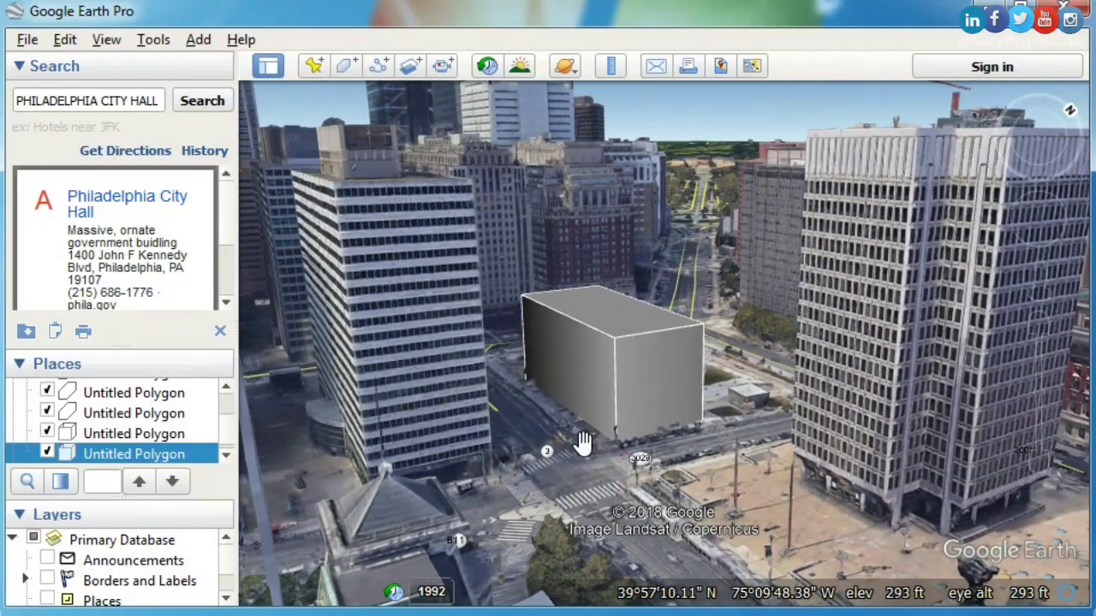
pyautogui.click(718, 64)
pyautogui.click(488, 96)
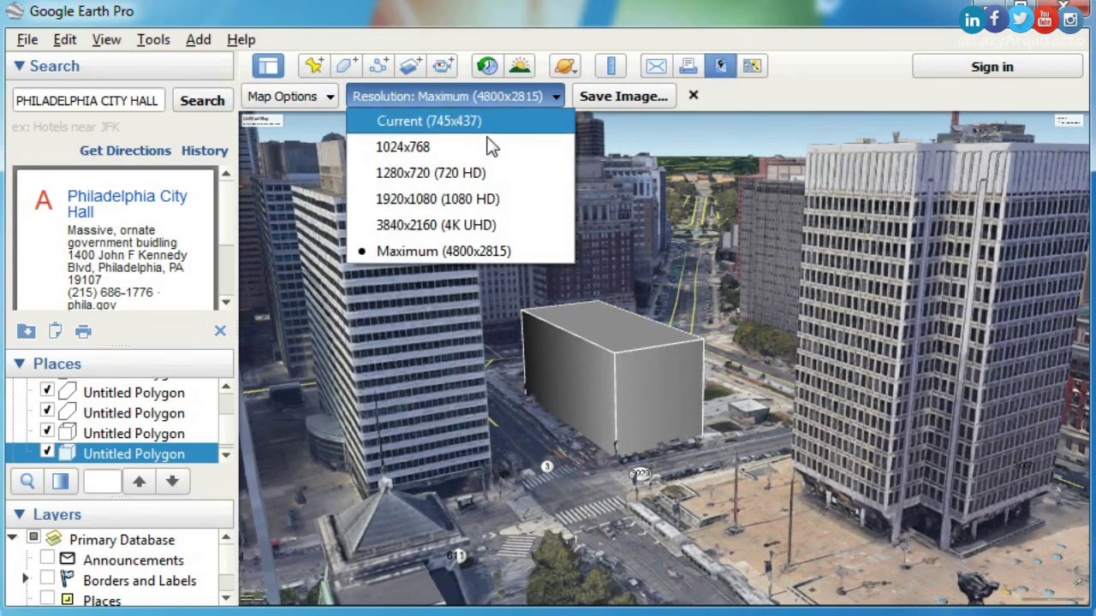
pyautogui.click(389, 175)
pyautogui.click(617, 97)
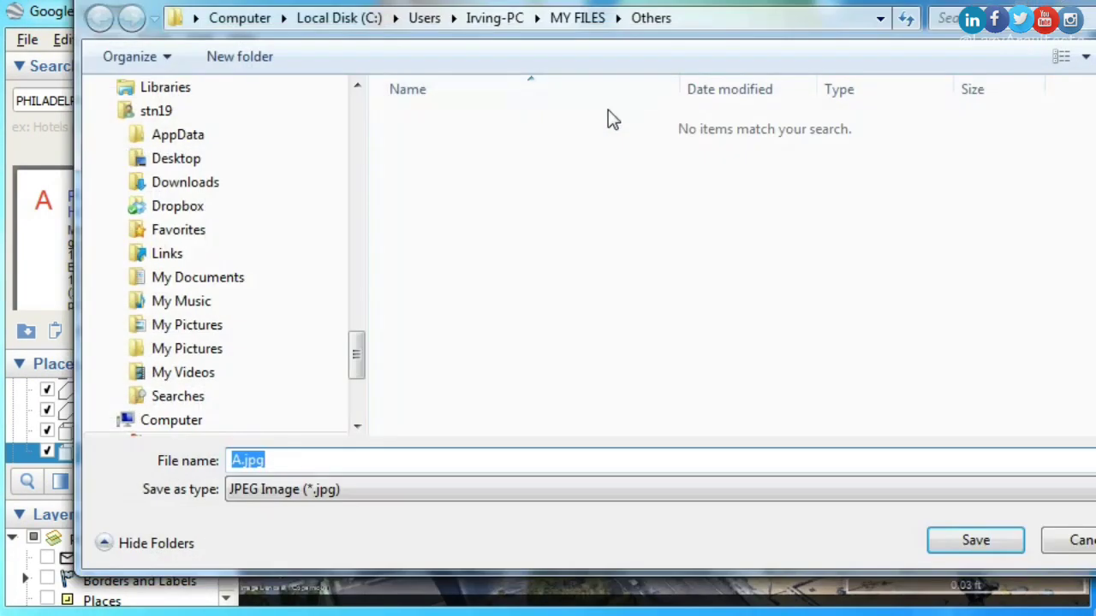
pyautogui.write('MY MODEL')
pyautogui.click(968, 544)
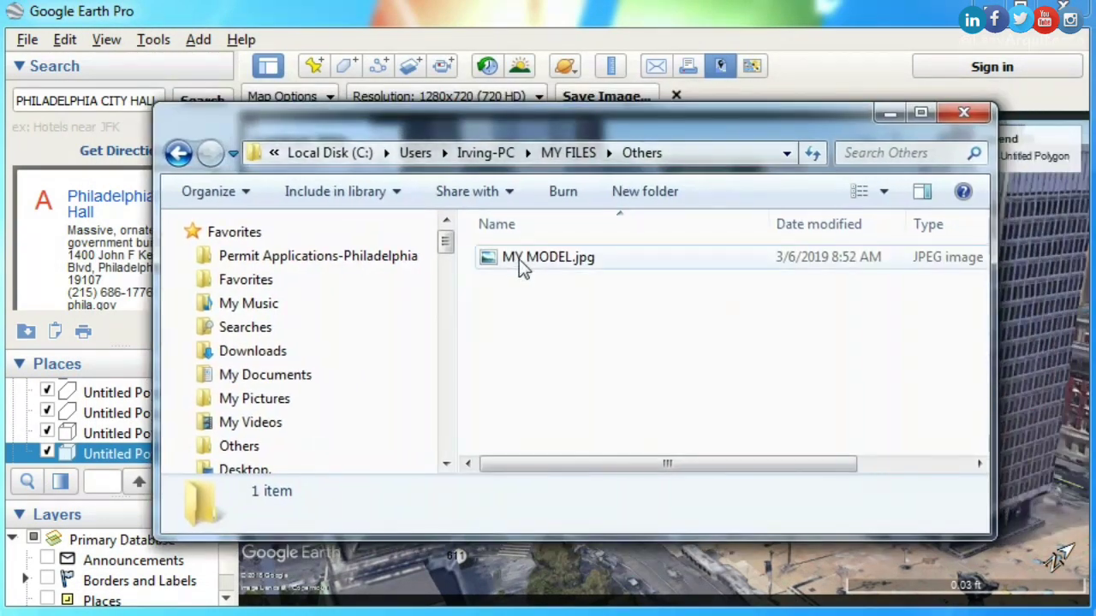
# Step: Open the saved image MY MODEL.jpg and examine the massing model in its context
pyautogui.doubleClick(518, 261)
pyautogui.doubleClick(547, 256)
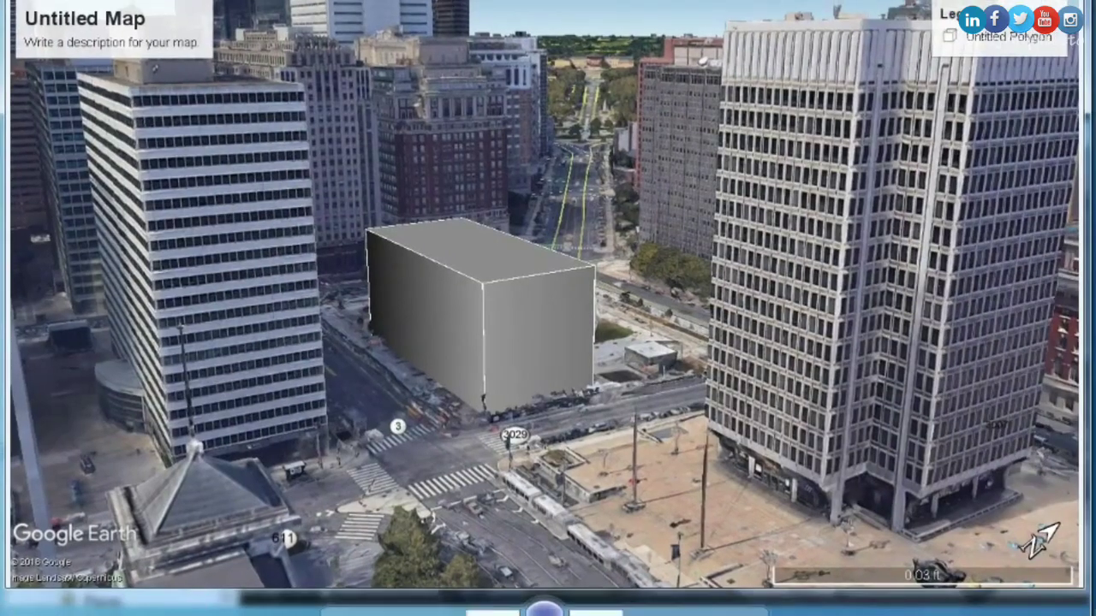
pyautogui.scroll(3, 710, 287)
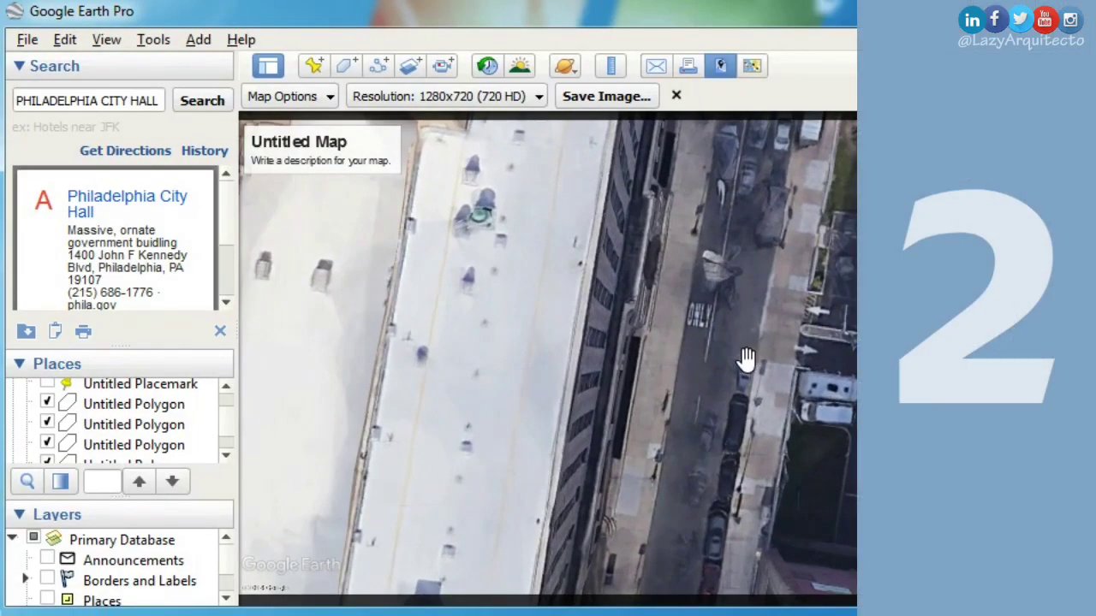
# Step: Measure the width of the sidewalk bordering the parking lot with a ruler line in feet
pyautogui.moveTo(717, 346); pyautogui.dragTo(680, 476)
pyautogui.scroll(1, 667, 493)
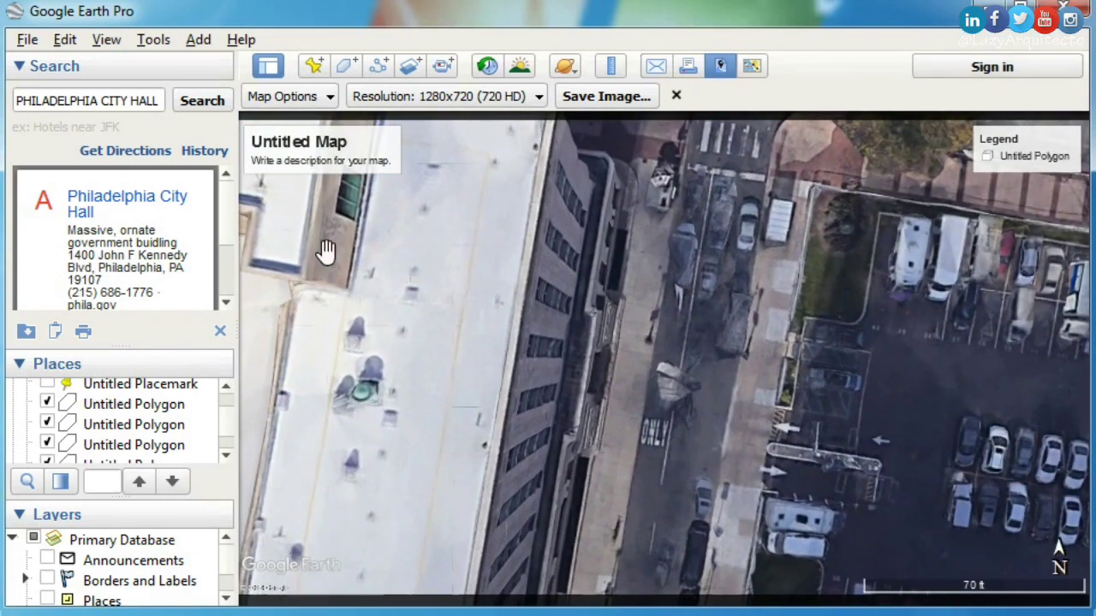
pyautogui.click(157, 41)
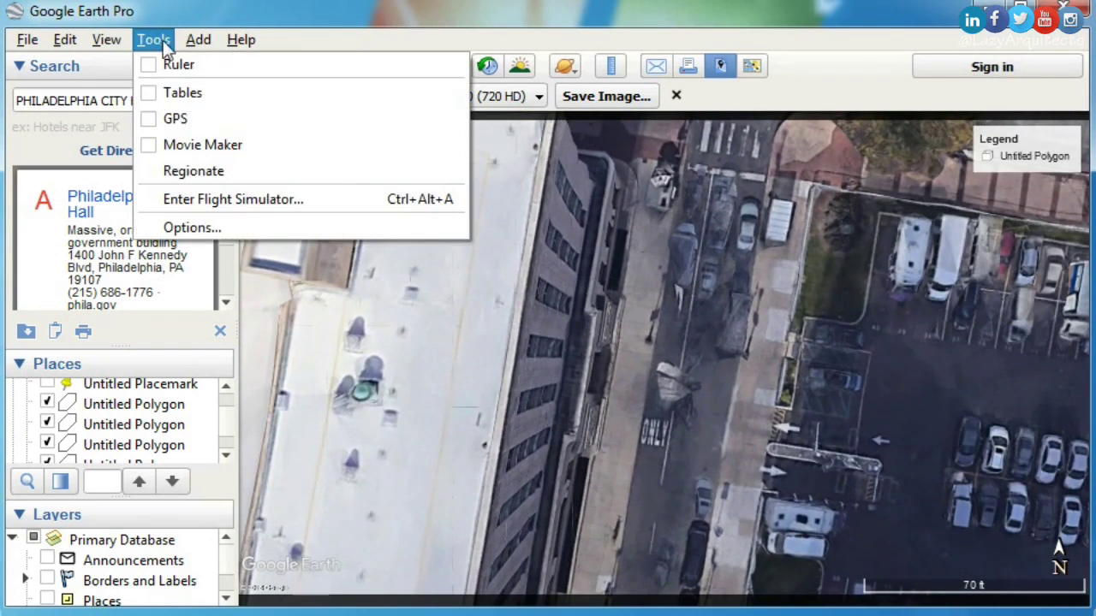
pyautogui.click(180, 65)
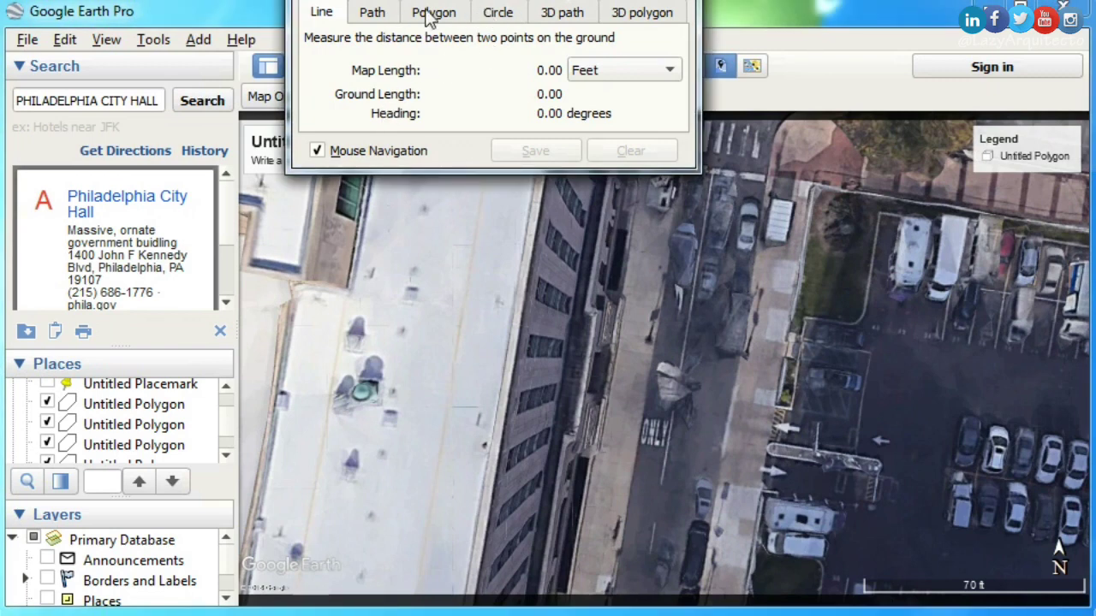
pyautogui.click(588, 79)
pyautogui.click(602, 72)
pyautogui.scroll(2, 609, 497)
pyautogui.click(804, 463)
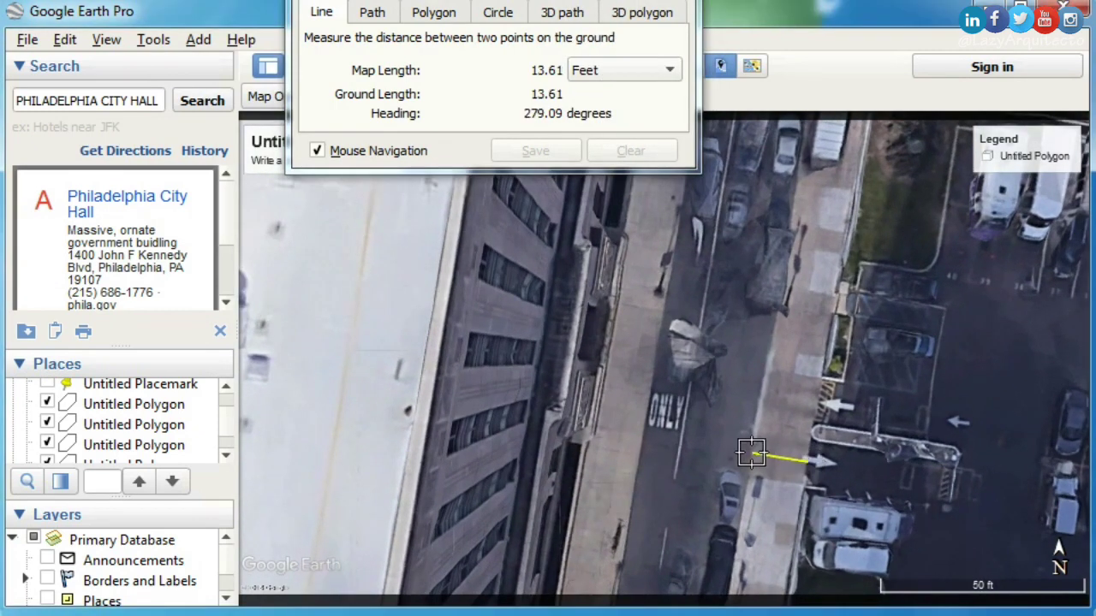
pyautogui.click(754, 459)
pyautogui.click(754, 462)
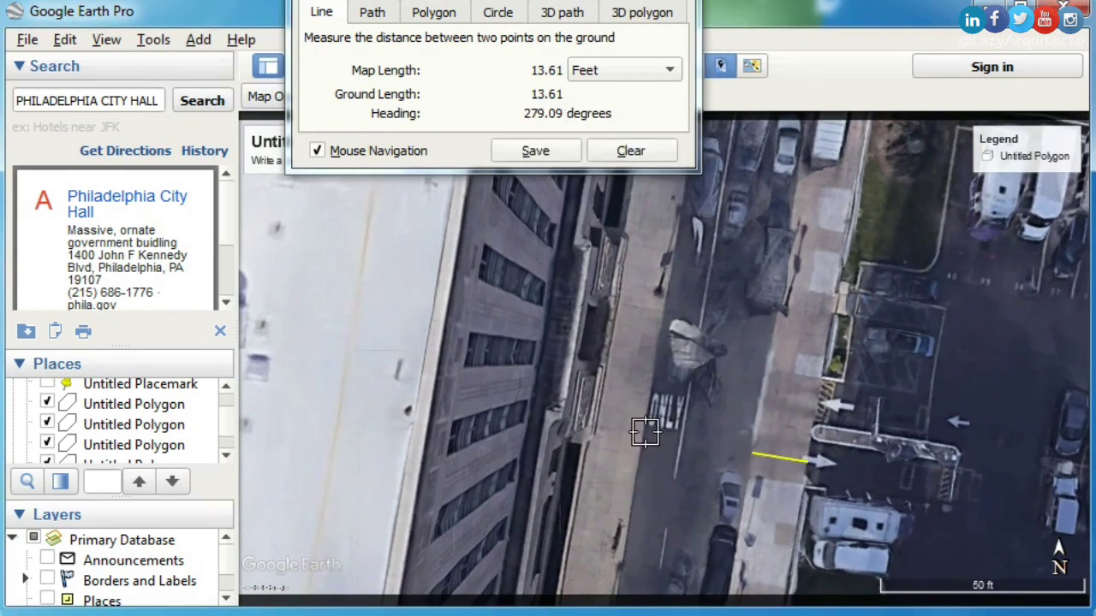
# Step: Measure the roadway's width between the curbs and the width of the sidewalk alongside the large building
pyautogui.click(656, 445)
pyautogui.moveTo(751, 455); pyautogui.dragTo(727, 449)
pyautogui.click(728, 451)
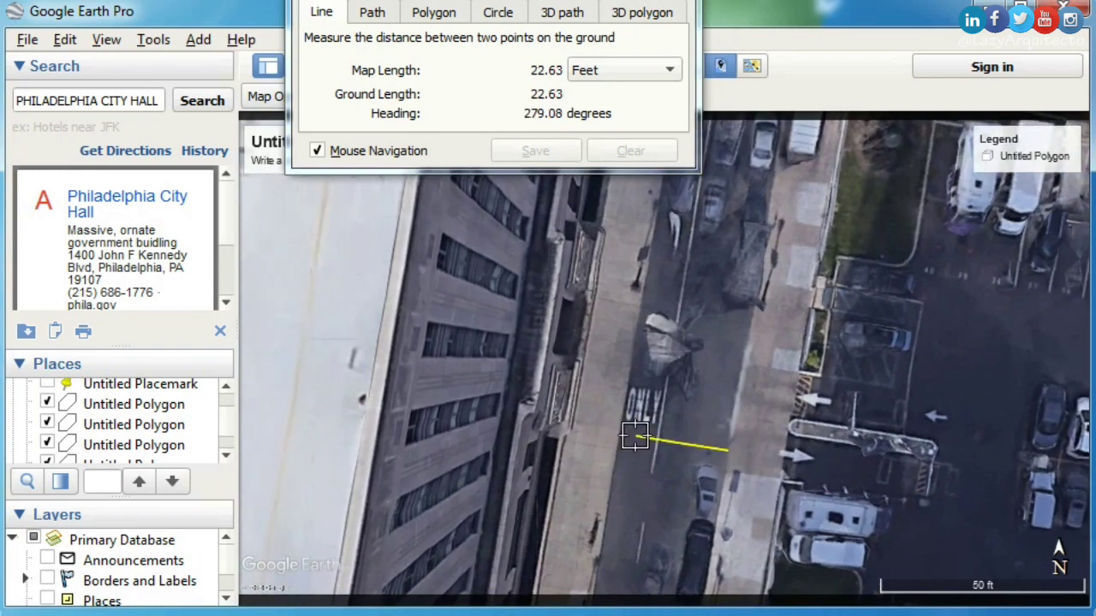
pyautogui.click(620, 431)
pyautogui.click(615, 404)
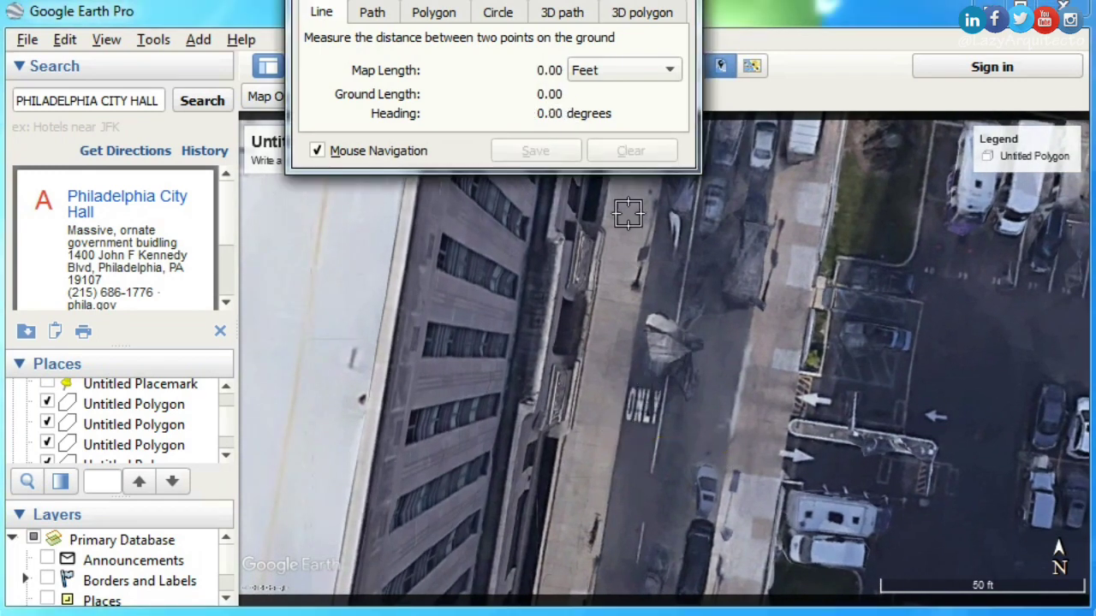
pyautogui.click(572, 404)
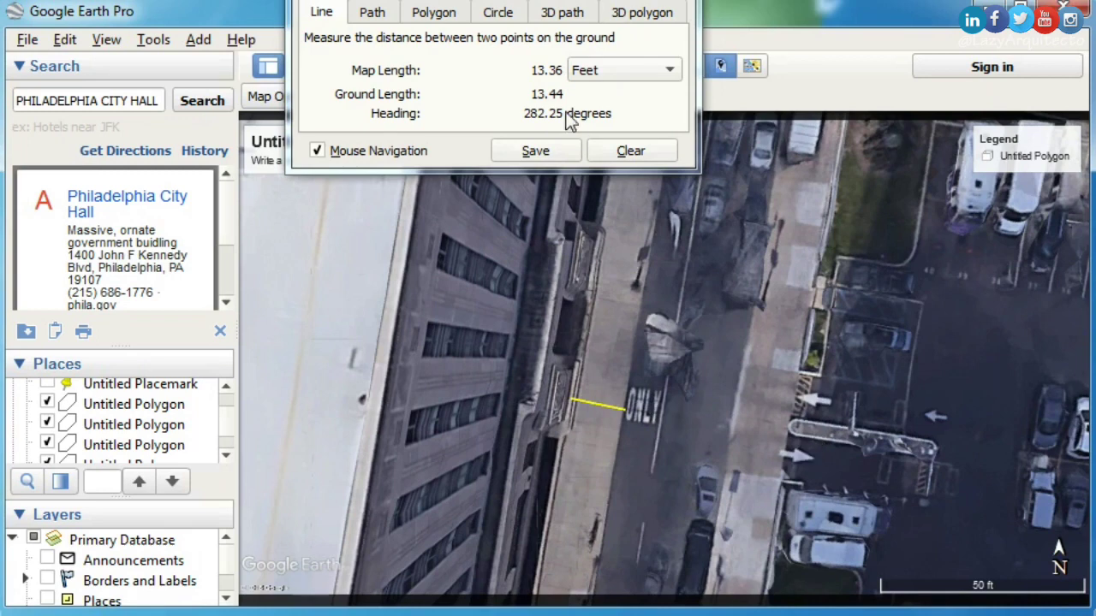
# Step: Measure the full street width from the parking lot edge to the building face, and clear the measurement
pyautogui.click(790, 440)
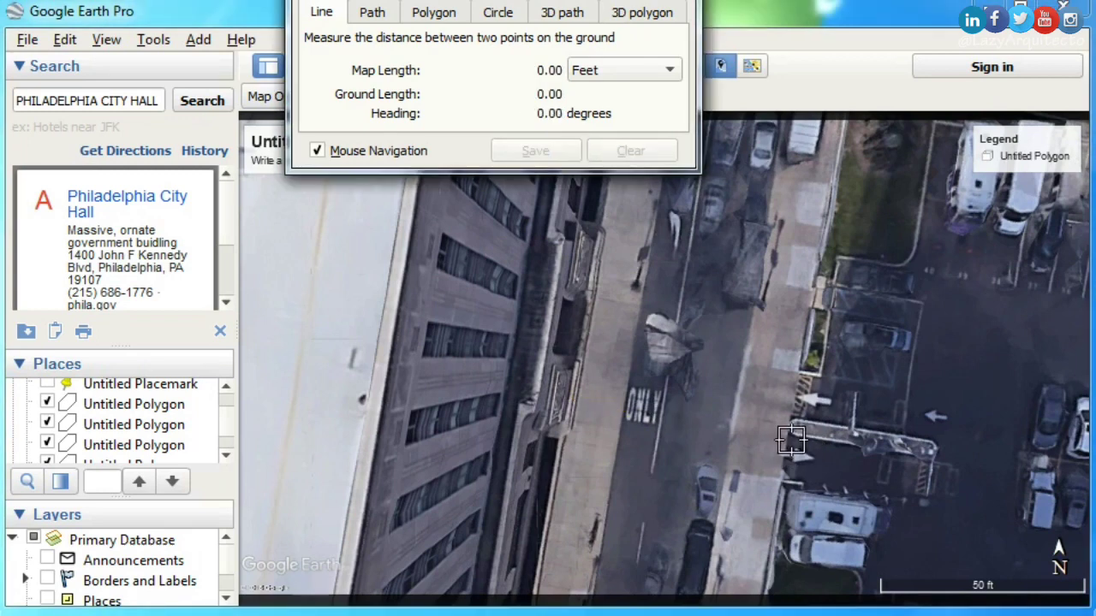
pyautogui.click(565, 402)
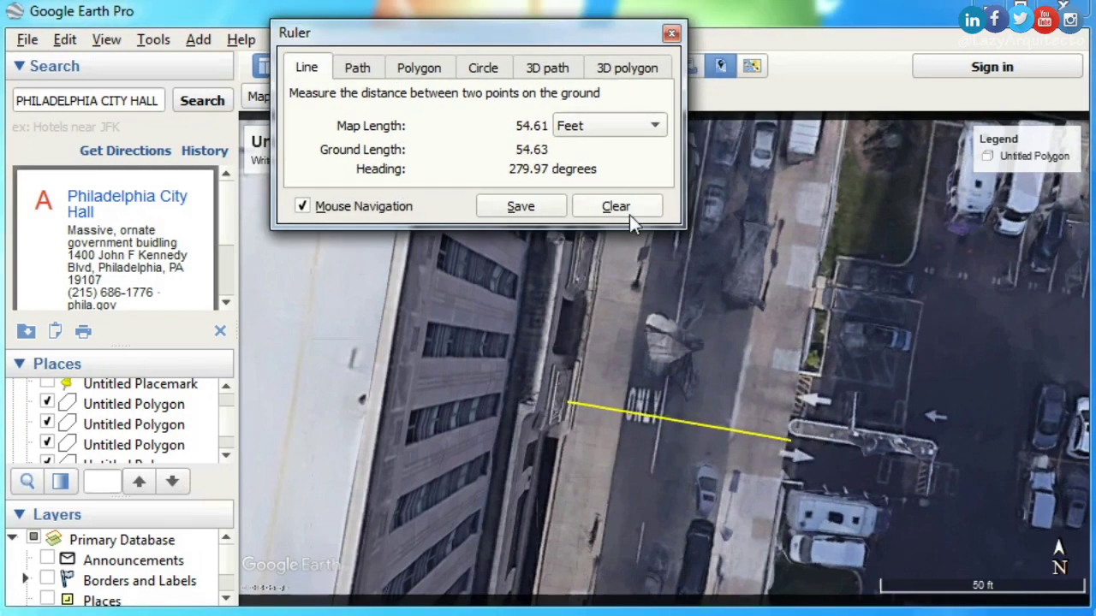
pyautogui.click(615, 206)
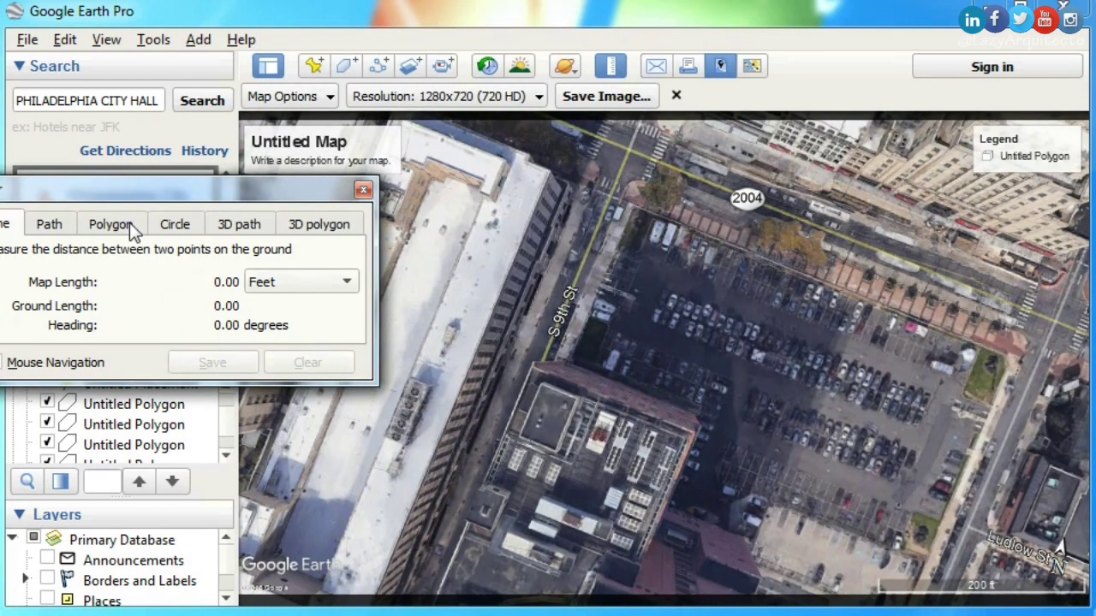
# Step: Measure the perimeter and area of the block between S 9th St, S 8th St and Chestnut St with a four-corner polygon
pyautogui.click(70, 226)
pyautogui.click(109, 230)
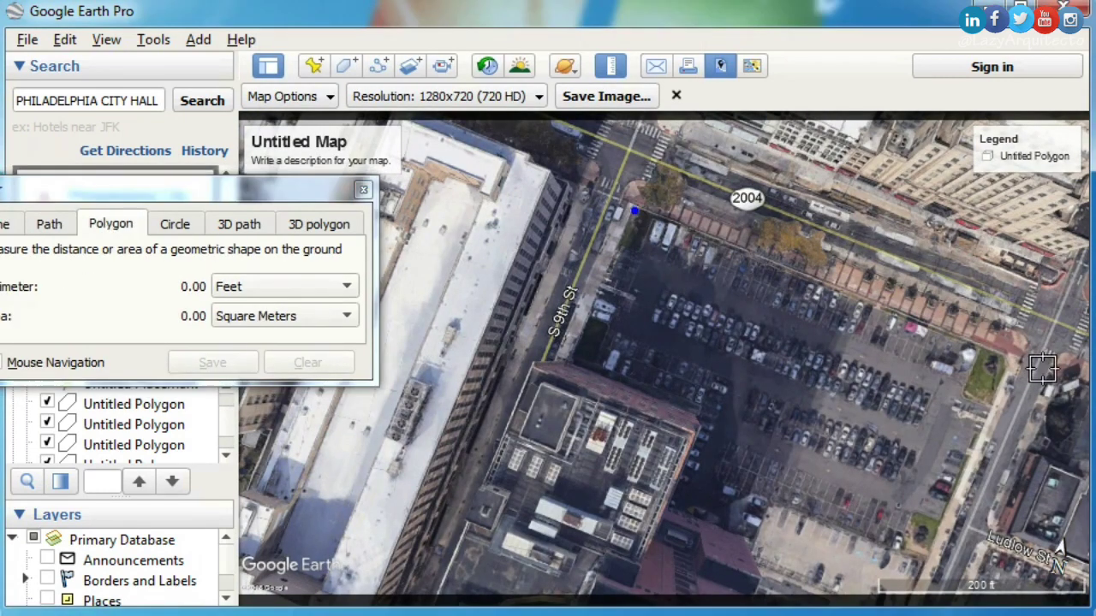
pyautogui.click(1006, 358)
pyautogui.scroll(-4, 928, 361)
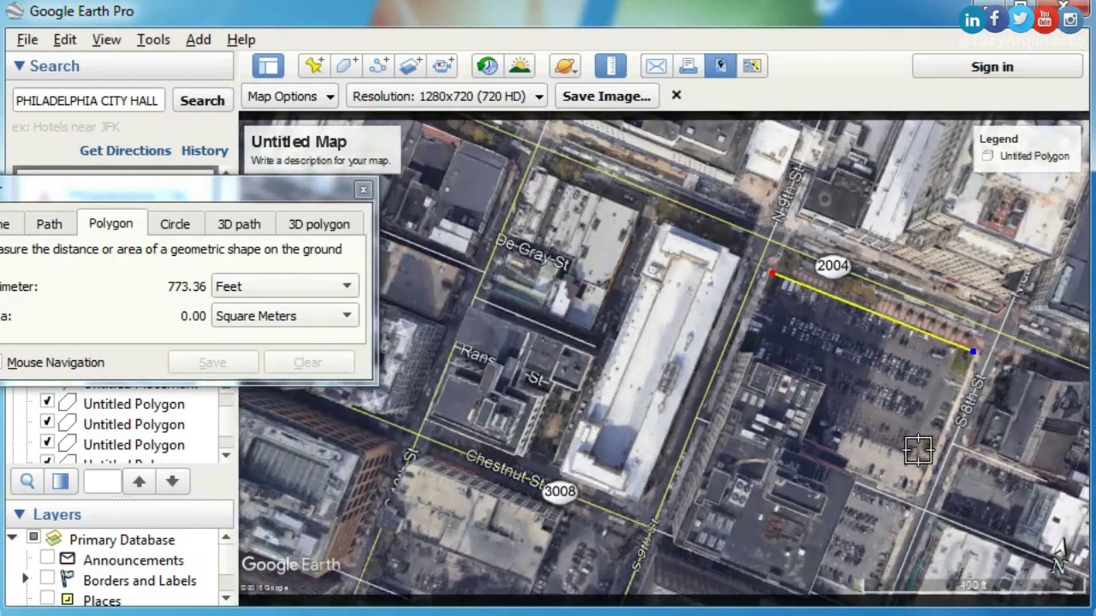
pyautogui.scroll(5, 935, 360)
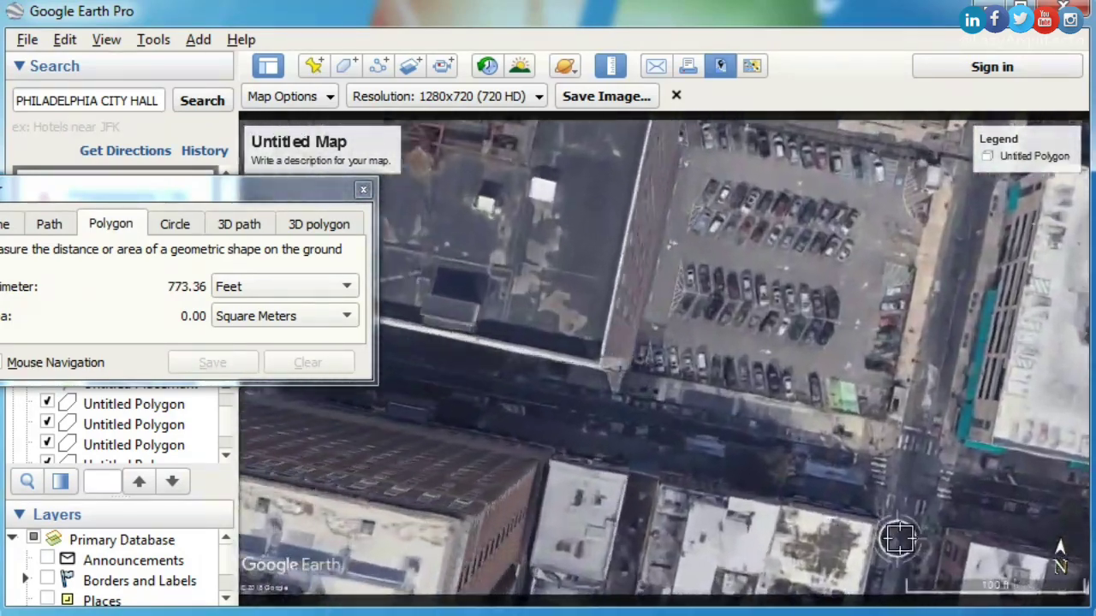
pyautogui.scroll(1, 899, 539)
pyautogui.click(880, 404)
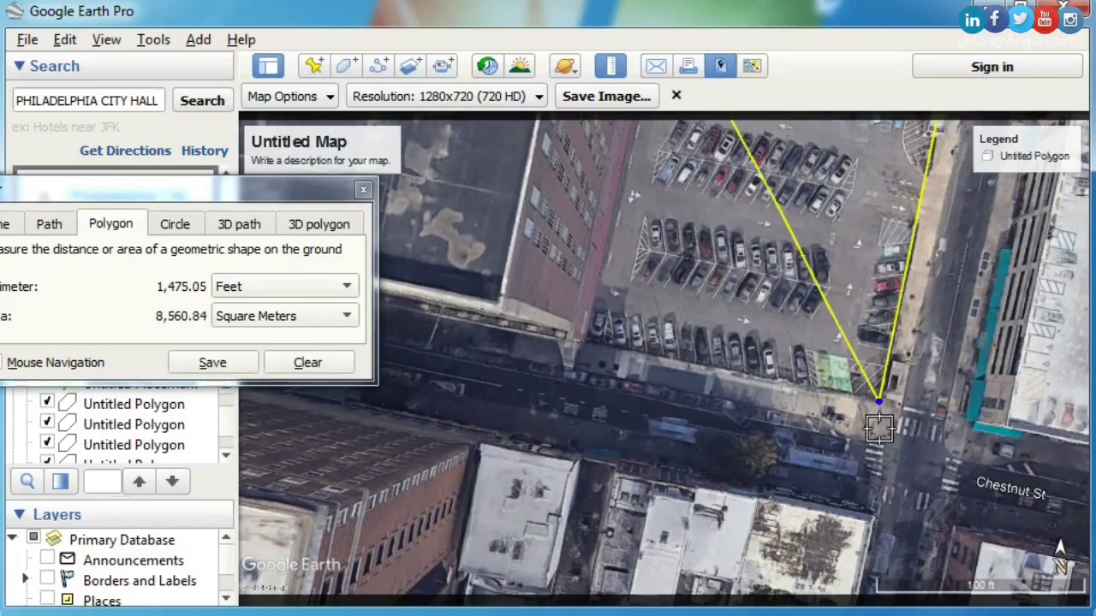
pyautogui.scroll(-3, 882, 421)
pyautogui.scroll(1, 643, 379)
pyautogui.scroll(5, 601, 380)
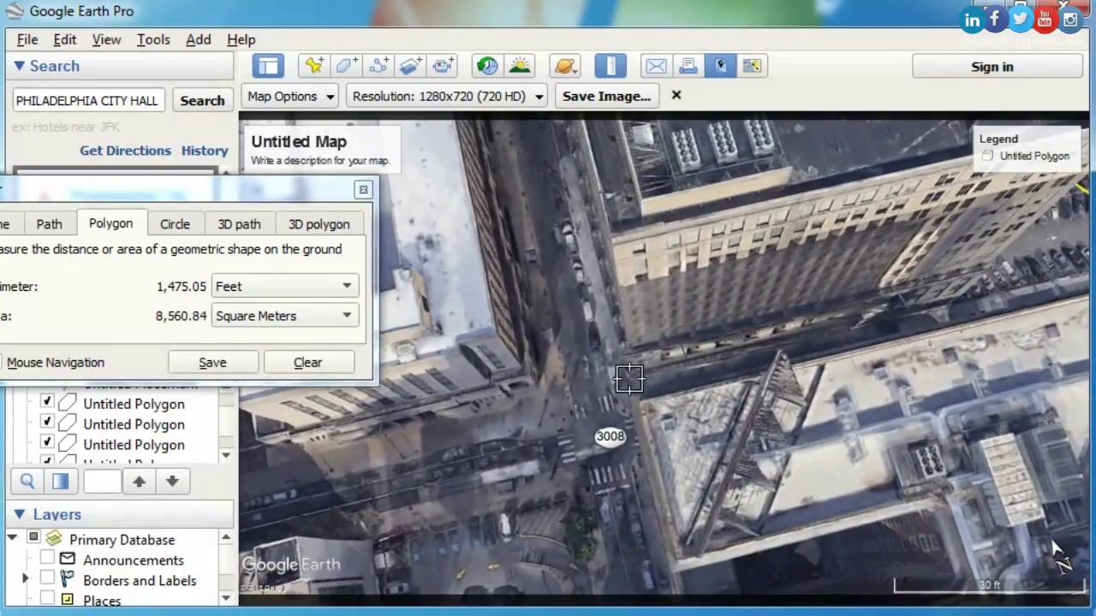
pyautogui.click(628, 379)
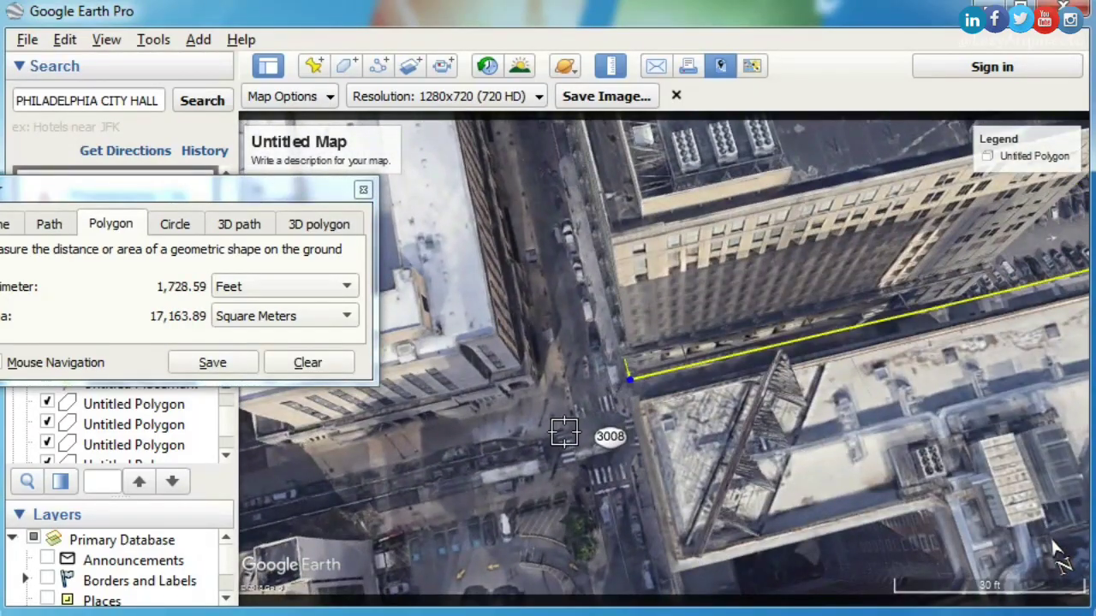
# Step: Bring the measured block's outline into a wider view and check its perimeter and area
pyautogui.scroll(-5, 599, 381)
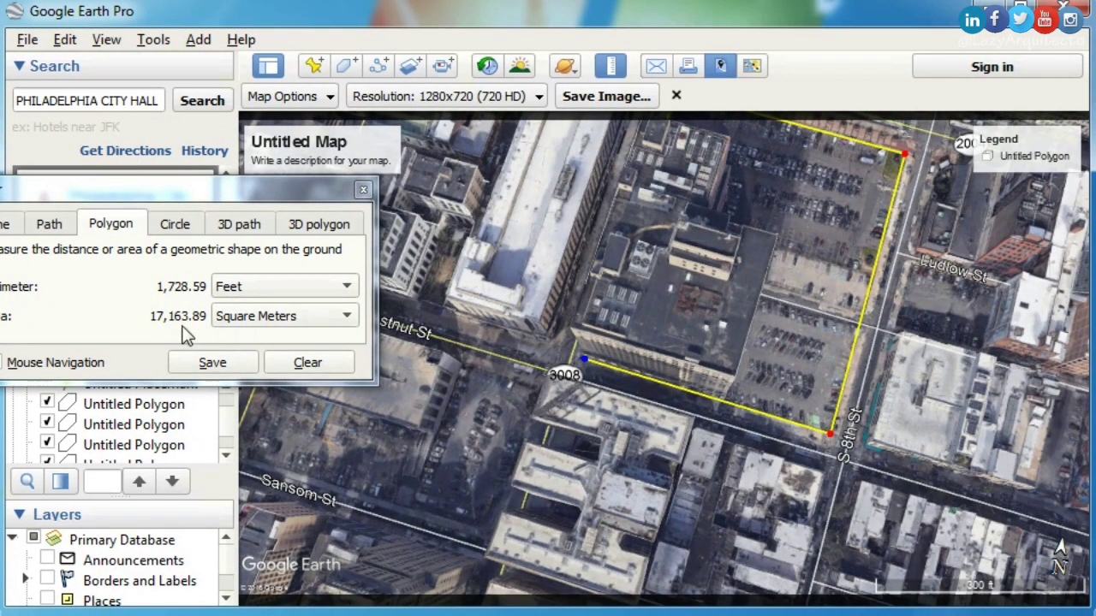
pyautogui.moveTo(752, 312); pyautogui.dragTo(710, 409, button='middle')
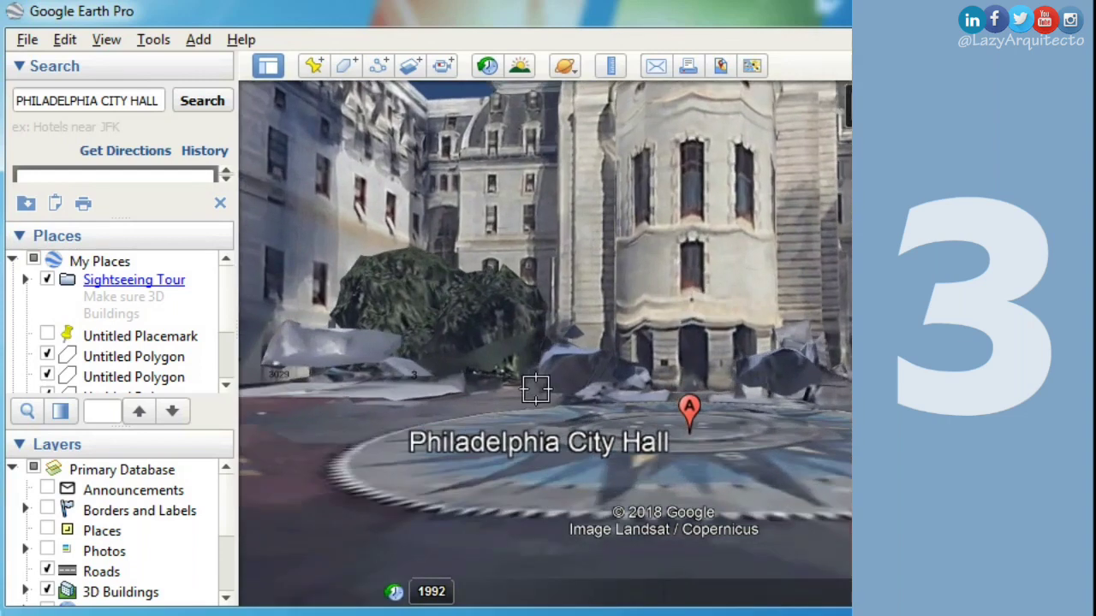
# Step: Measure the Philadelphia City Hall tower's height from base to top with a 3D path in feet, and clear the measurement
pyautogui.click(152, 40)
pyautogui.moveTo(190, 48)
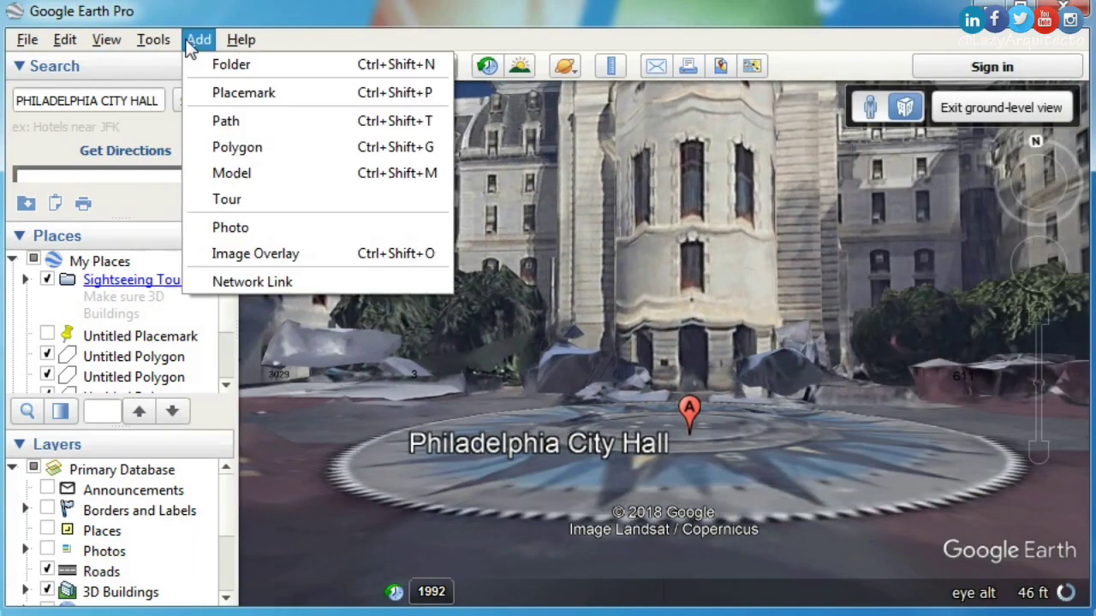
pyautogui.moveTo(154, 40)
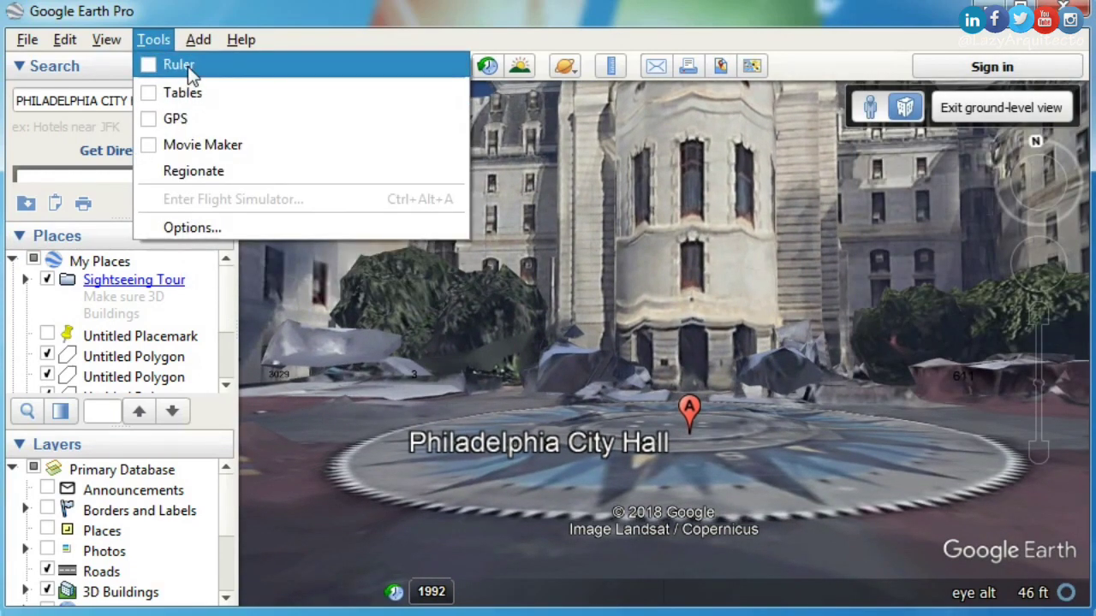
pyautogui.click(188, 65)
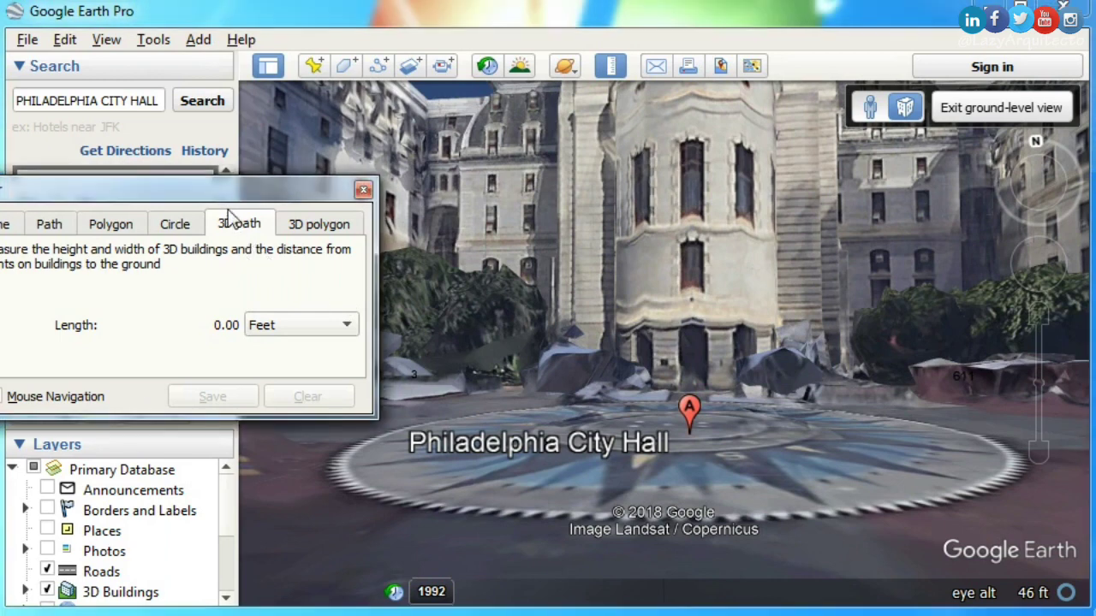
pyautogui.moveTo(245, 196)
pyautogui.mouseDown()
pyautogui.moveTo(303, 185)
pyautogui.moveTo(257, 185)
pyautogui.mouseUp()
pyautogui.click(368, 314)
pyautogui.click(377, 316)
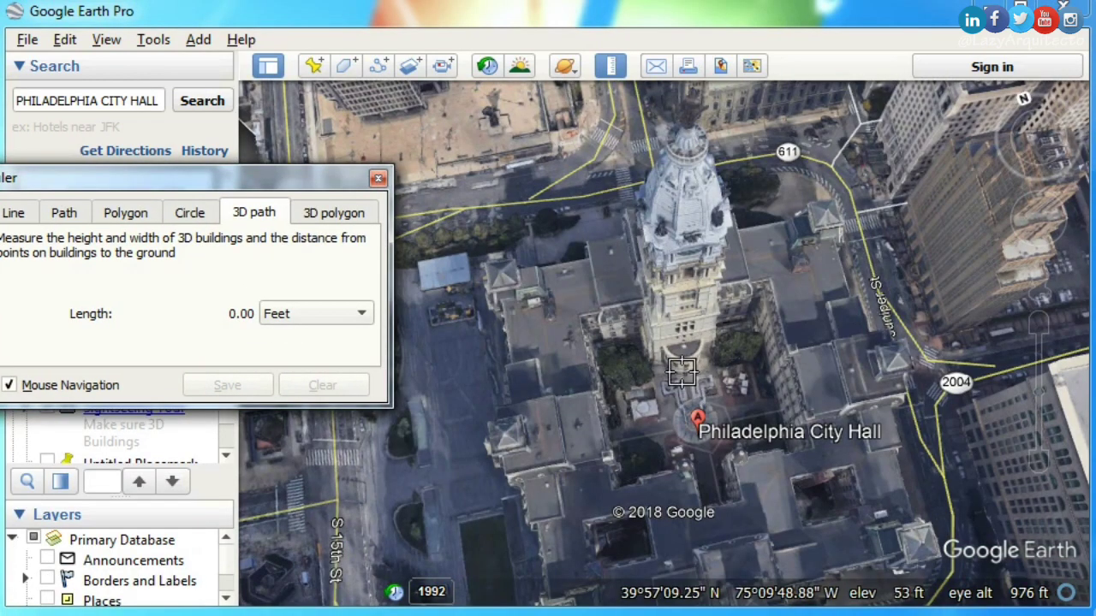
pyautogui.click(675, 379)
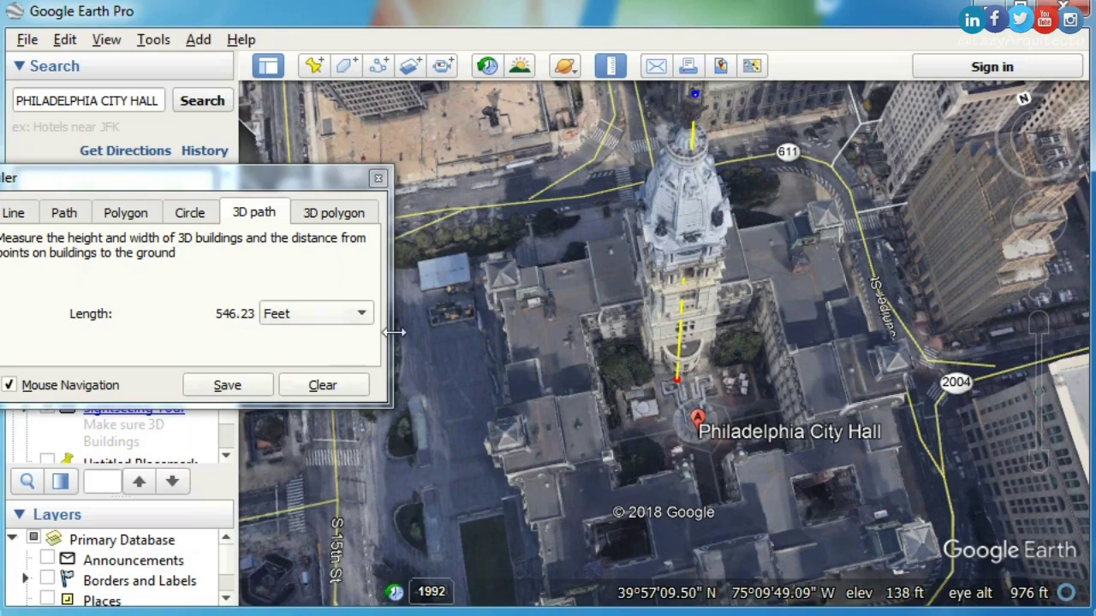
pyautogui.moveTo(752, 392); pyautogui.dragTo(902, 481, button='middle')
pyautogui.moveTo(710, 389); pyautogui.dragTo(712, 370, button='middle')
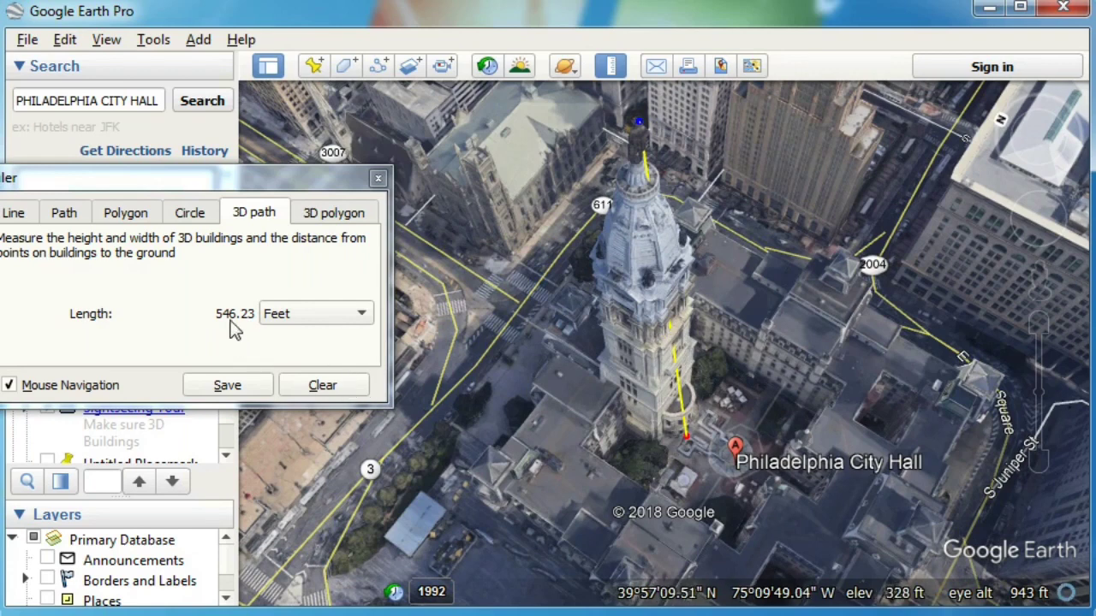
pyautogui.click(321, 386)
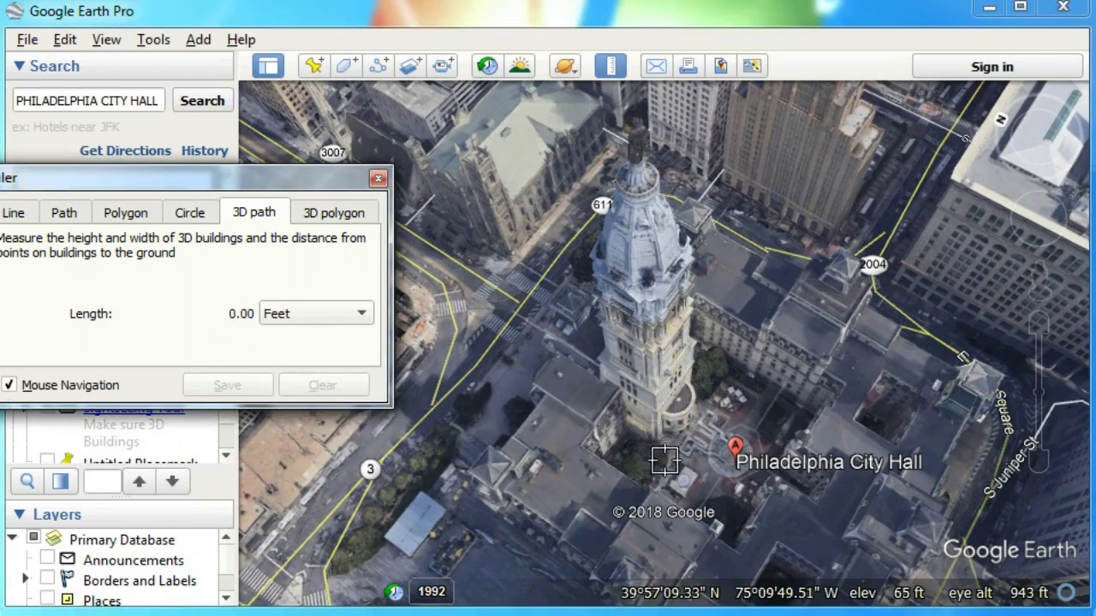
# Step: Bring the statue on top of the City Hall tower into close view for a 3D path measurement
pyautogui.scroll(5, 708, 489)
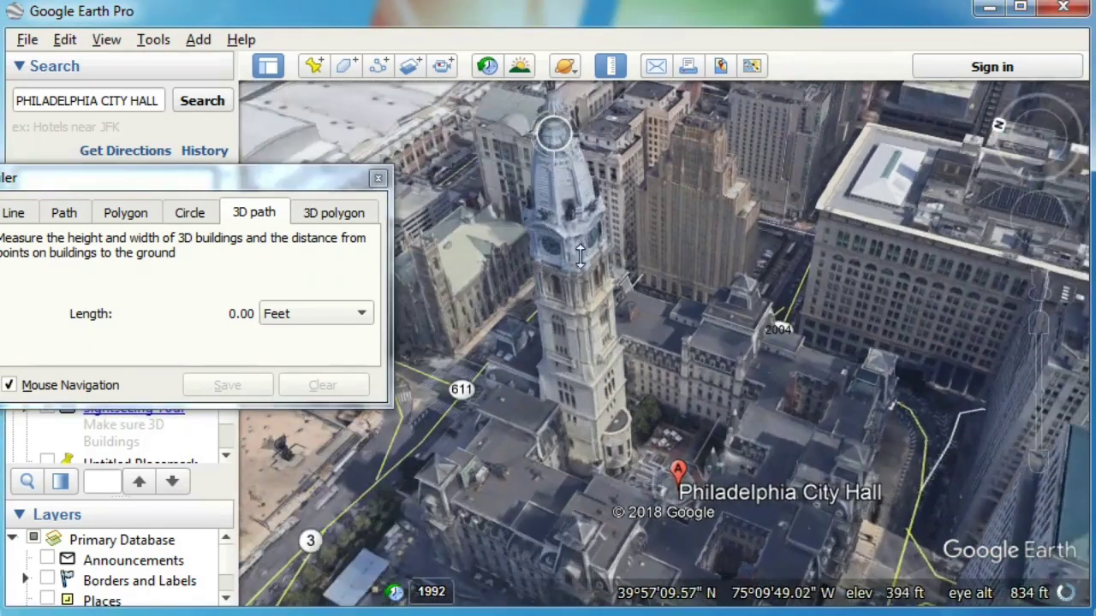
pyautogui.moveTo(581, 255); pyautogui.dragTo(568, 160, button='middle')
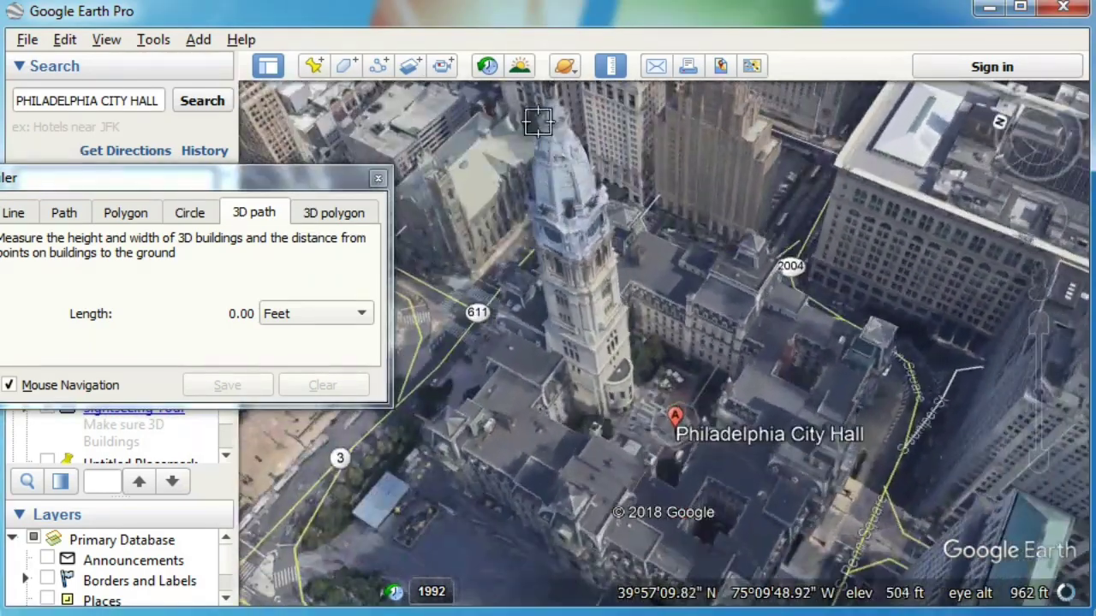
pyautogui.scroll(4, 575, 158)
pyautogui.moveTo(619, 322); pyautogui.dragTo(616, 291, button='middle')
pyautogui.moveTo(618, 301); pyautogui.dragTo(629, 470)
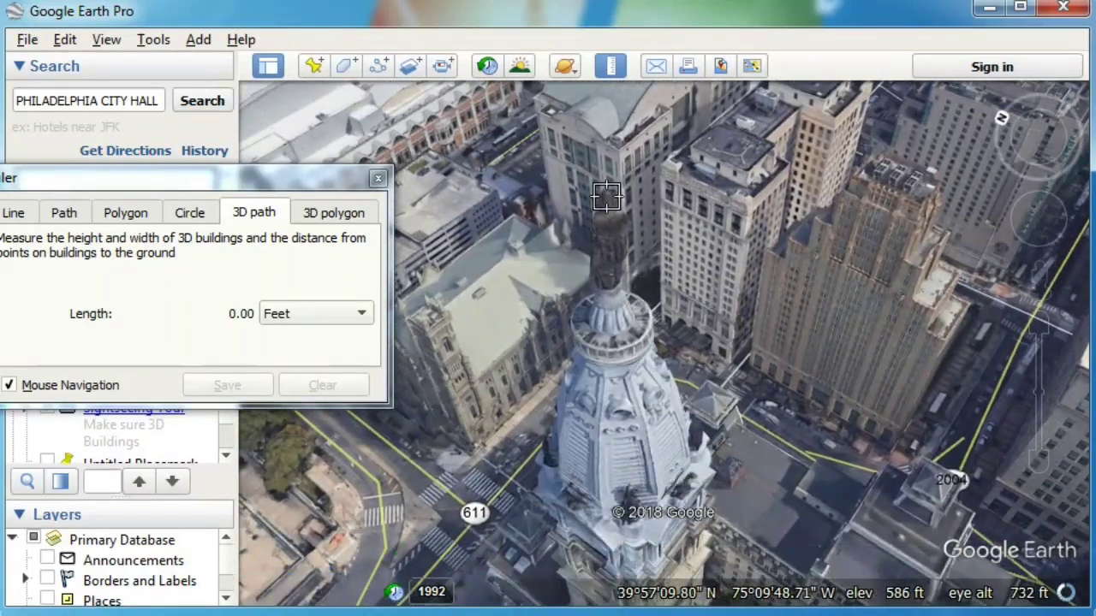